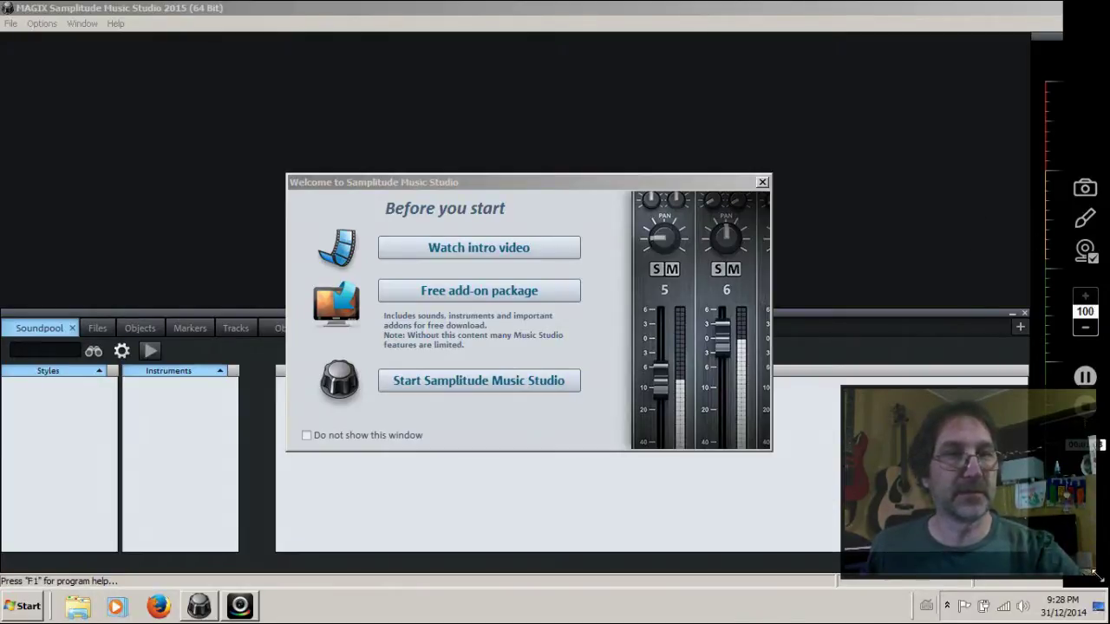
Step: Open the Sound dialog's Recording tab, where the USB Audio CODEC microphone is the default
{"action": "right_click", "coordinate": [1025, 610]}
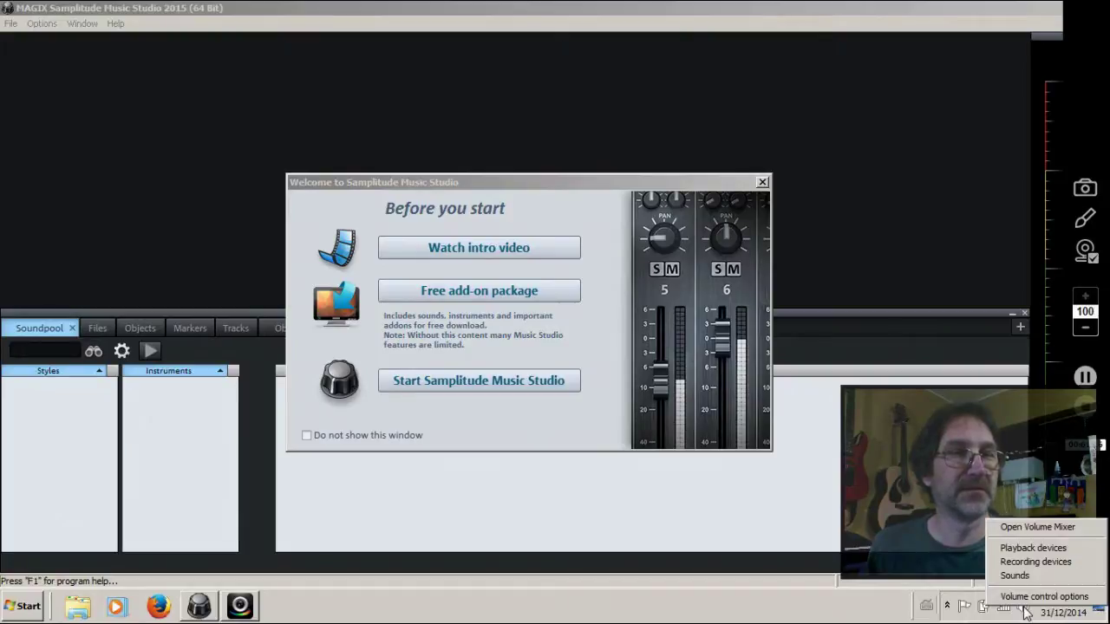
{"action": "left_click", "coordinate": [1035, 562]}
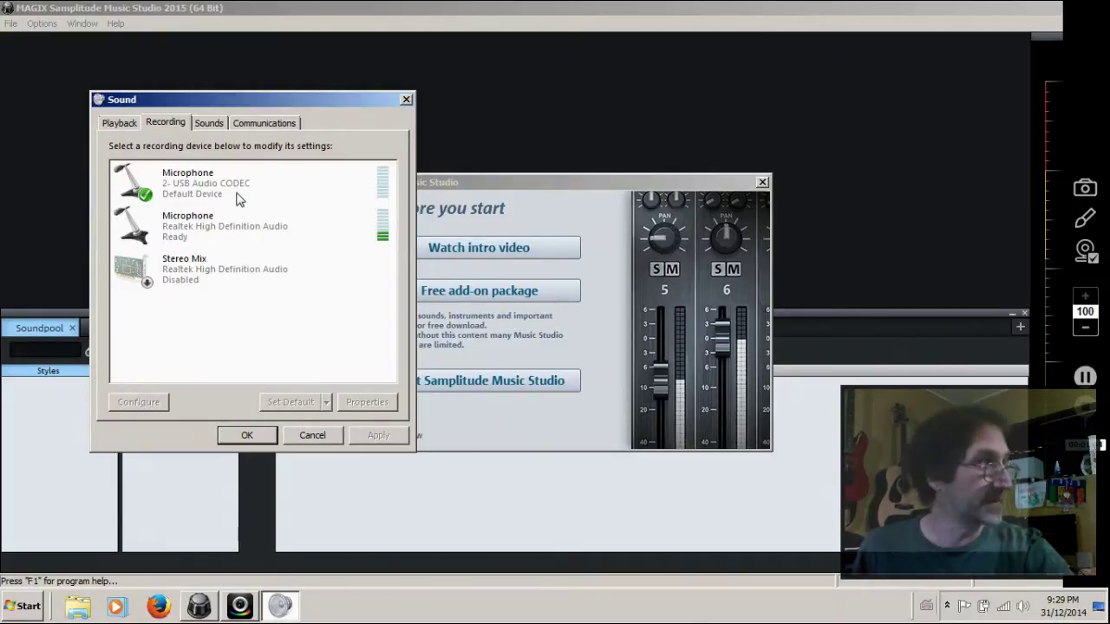
Step: Confirm disabled and disconnected devices are shown in the Recording list, then close the Sound dialog
{"action": "right_click", "coordinate": [267, 304]}
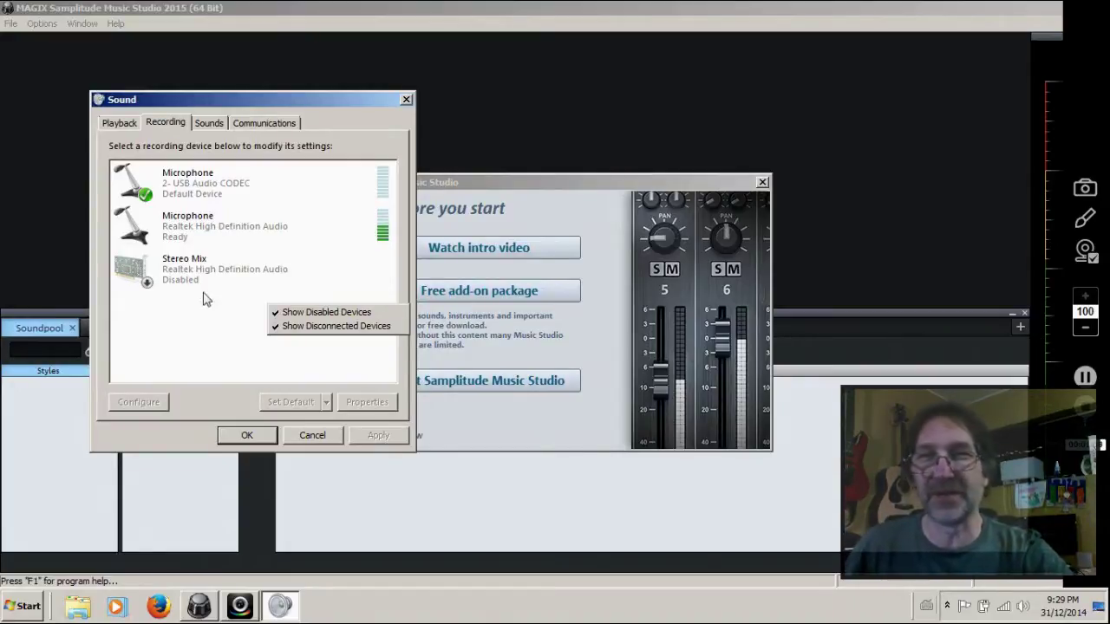
{"action": "left_click", "coordinate": [227, 348]}
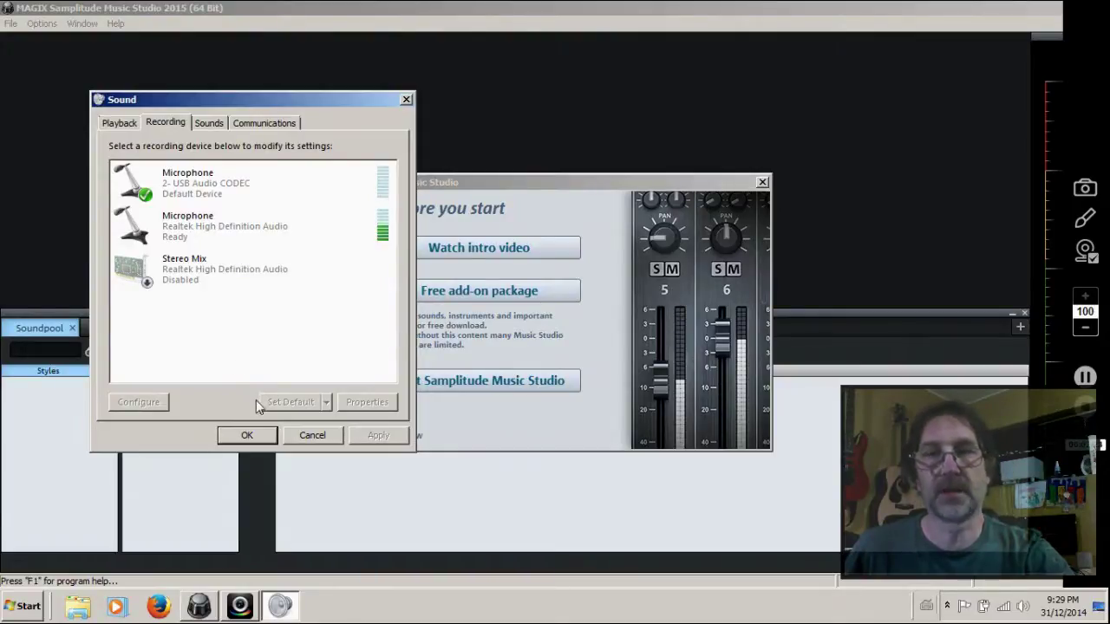
{"action": "left_click", "coordinate": [248, 435]}
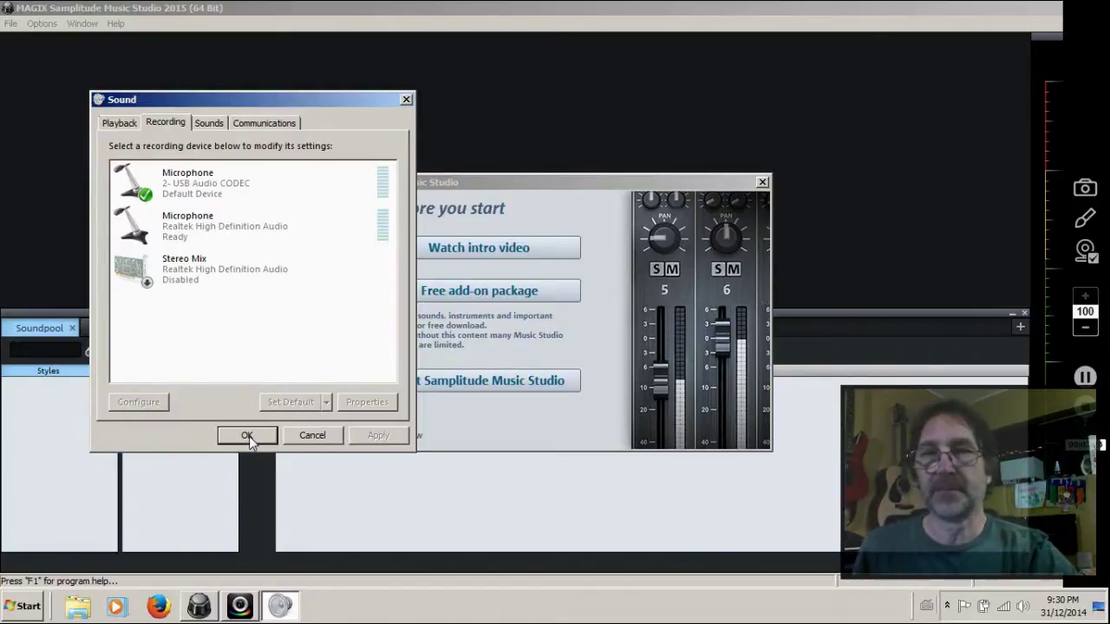
{"action": "left_click", "coordinate": [247, 435]}
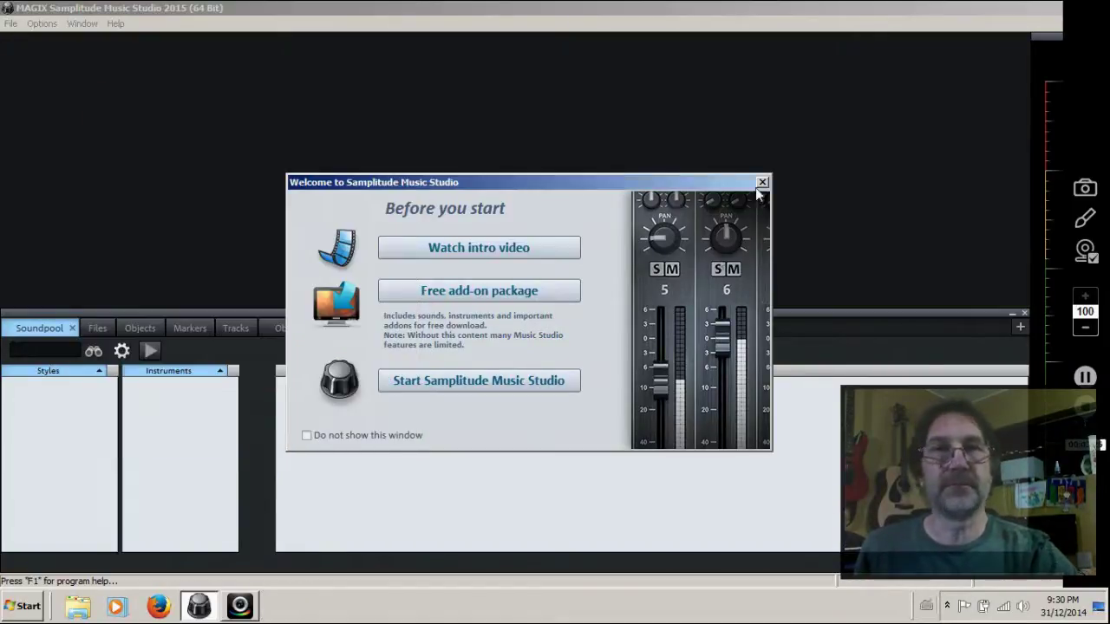
{"action": "left_click", "coordinate": [359, 50]}
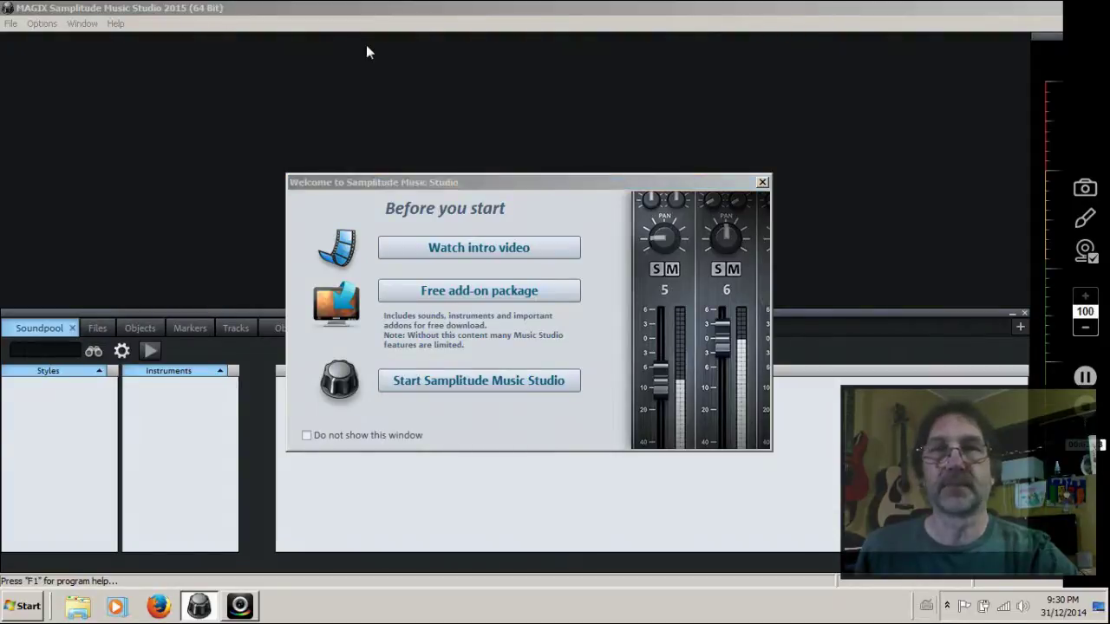
{"action": "left_click", "coordinate": [10, 26]}
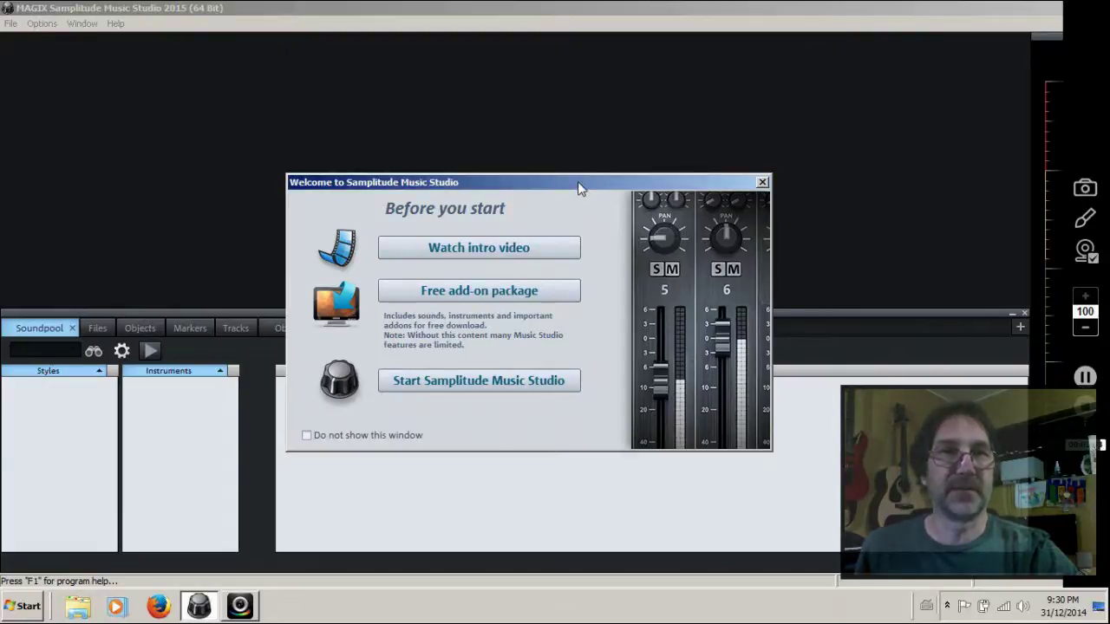
{"action": "left_click_drag", "start_coordinate": [577, 182], "coordinate": [581, 131]}
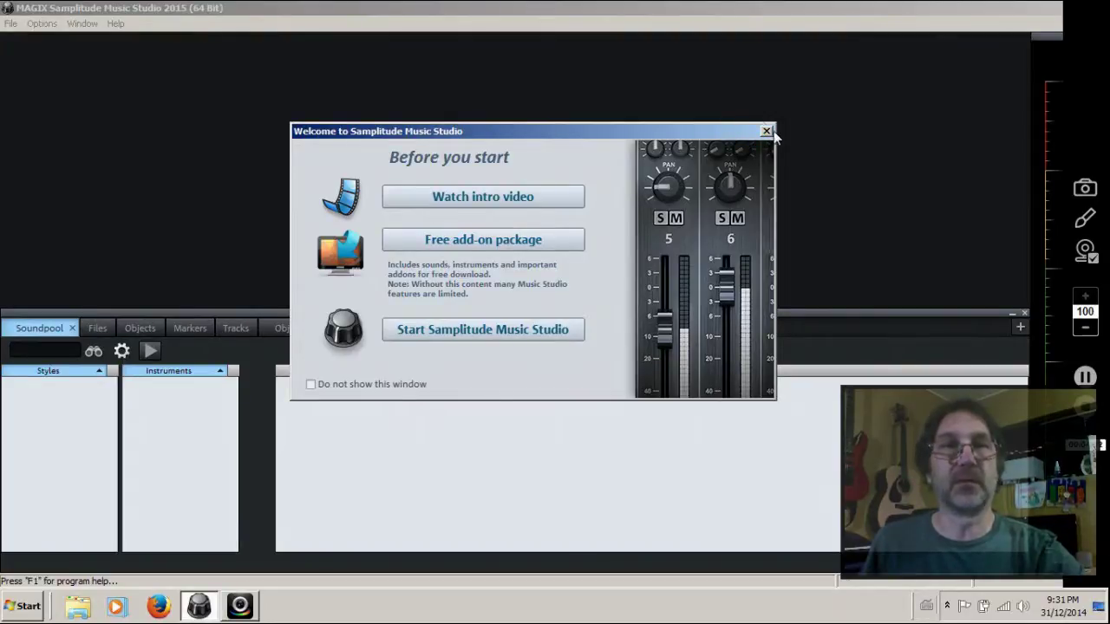
Step: Close the Welcome window, reposition Easy setup, and show the Sound card & driver choices
{"action": "left_click", "coordinate": [766, 131]}
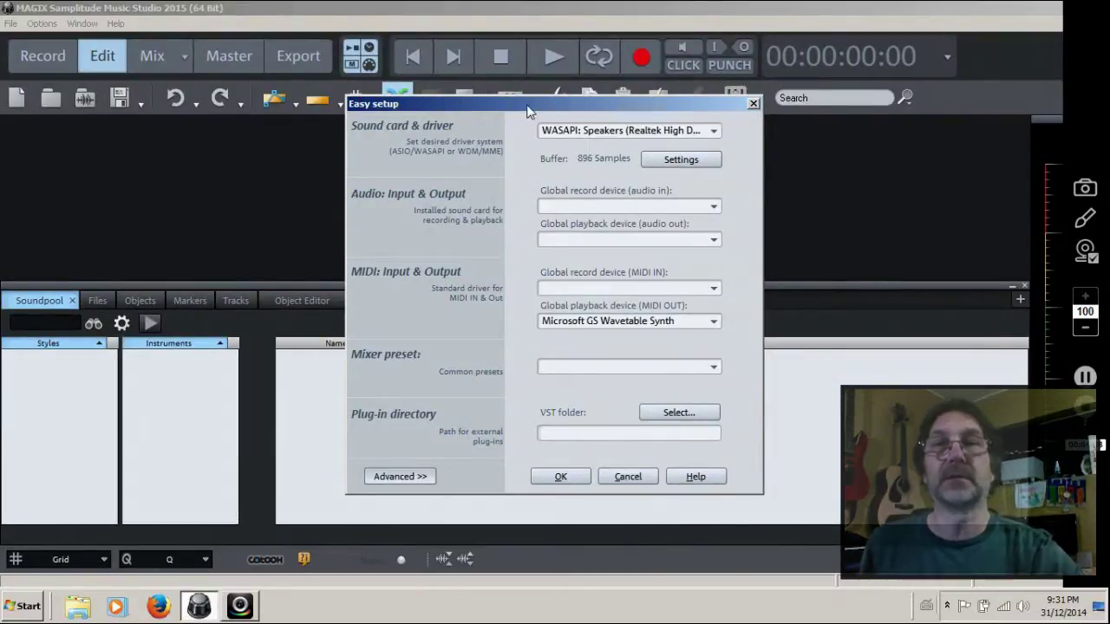
{"action": "left_click_drag", "start_coordinate": [528, 104], "coordinate": [459, 72]}
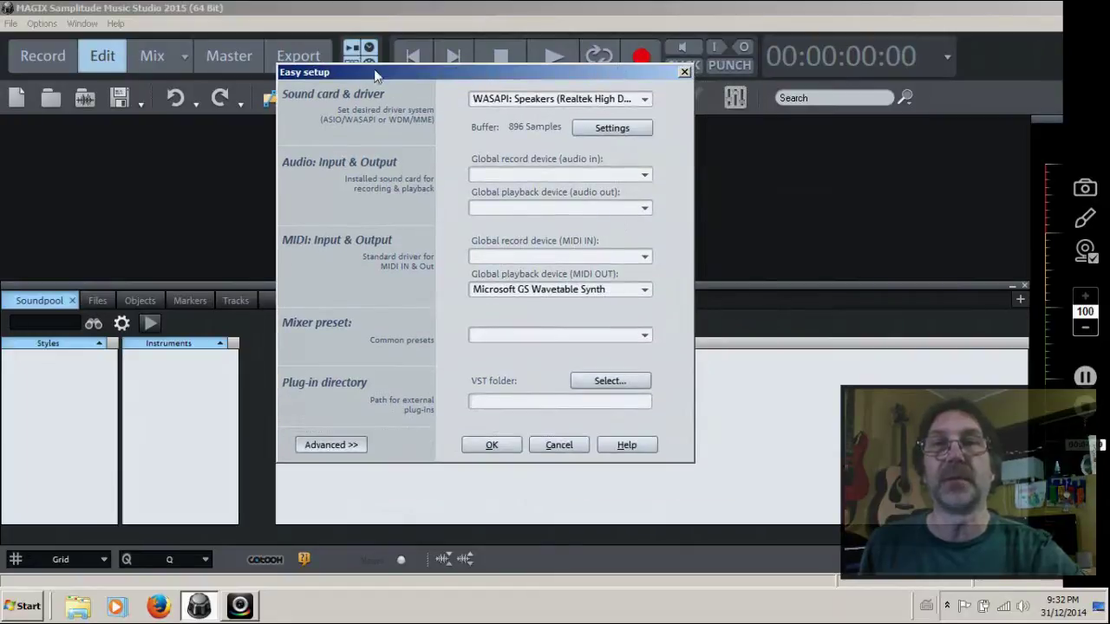
{"action": "left_click_drag", "start_coordinate": [374, 69], "coordinate": [409, 77]}
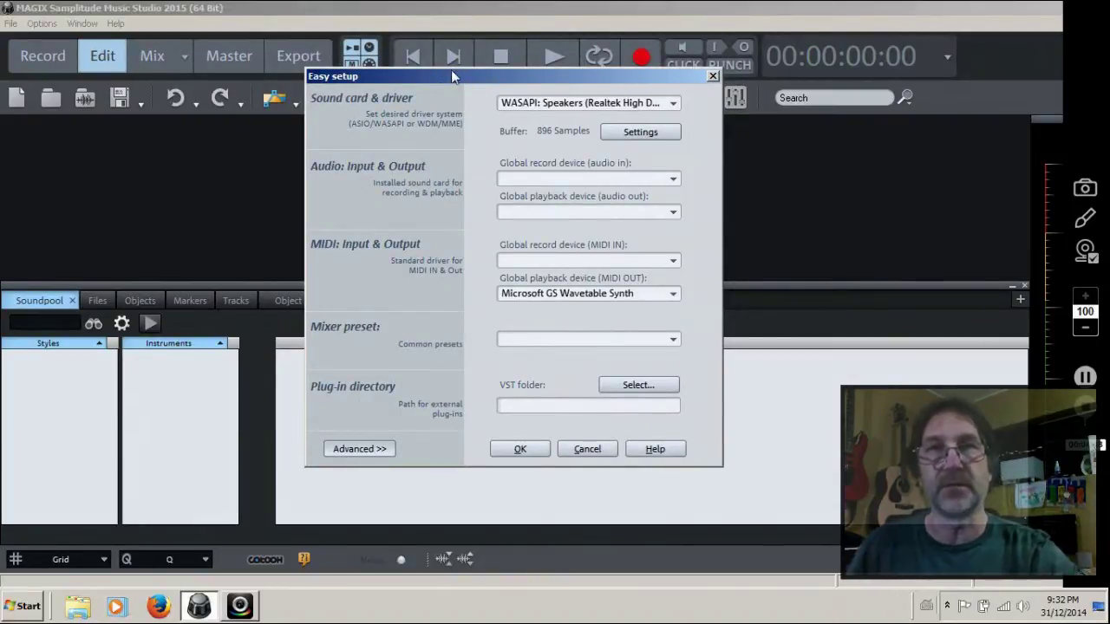
{"action": "left_click_drag", "start_coordinate": [456, 76], "coordinate": [489, 100]}
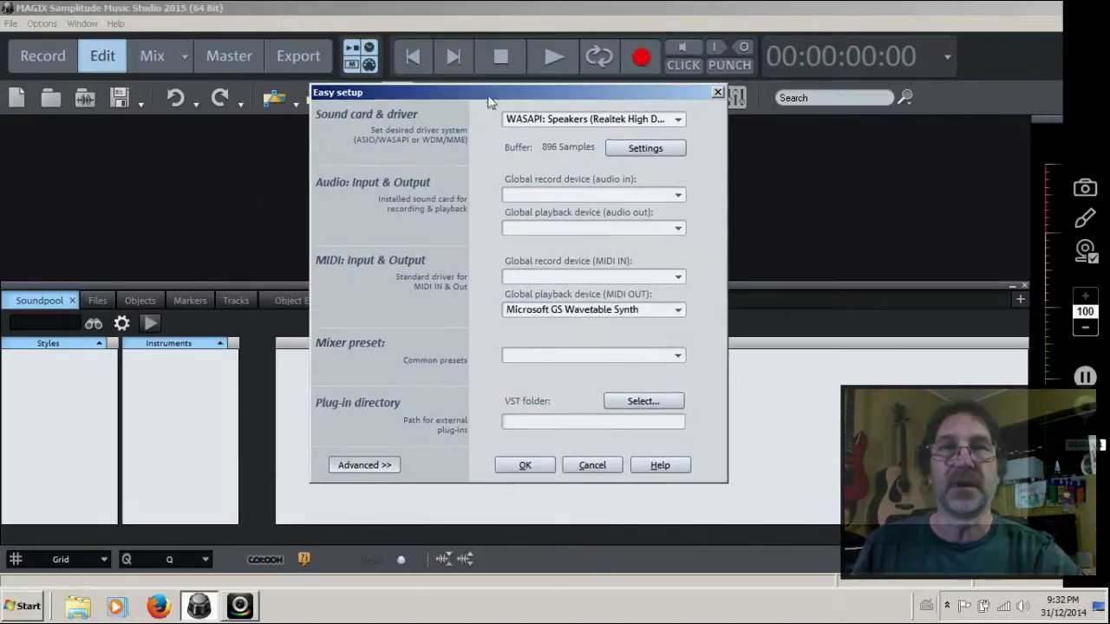
{"action": "left_click", "coordinate": [678, 121]}
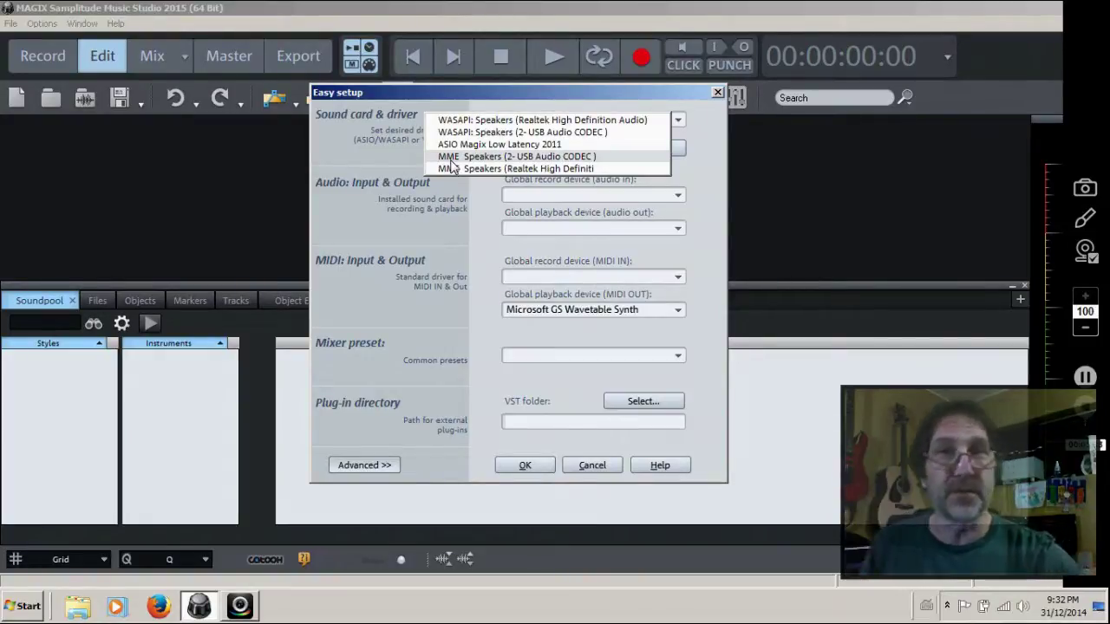
Step: Select the MME Speakers (2- USB Audio CODEC) driver with Speakers (2- USB Audio CODEC) for playback
{"action": "left_click", "coordinate": [449, 158]}
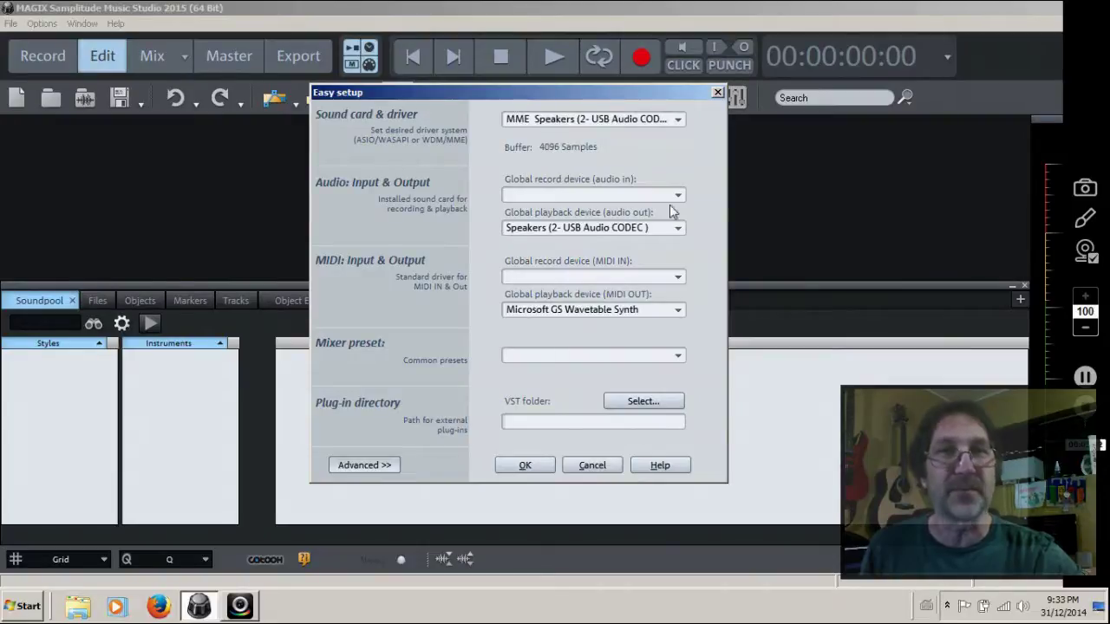
{"action": "left_click", "coordinate": [681, 229]}
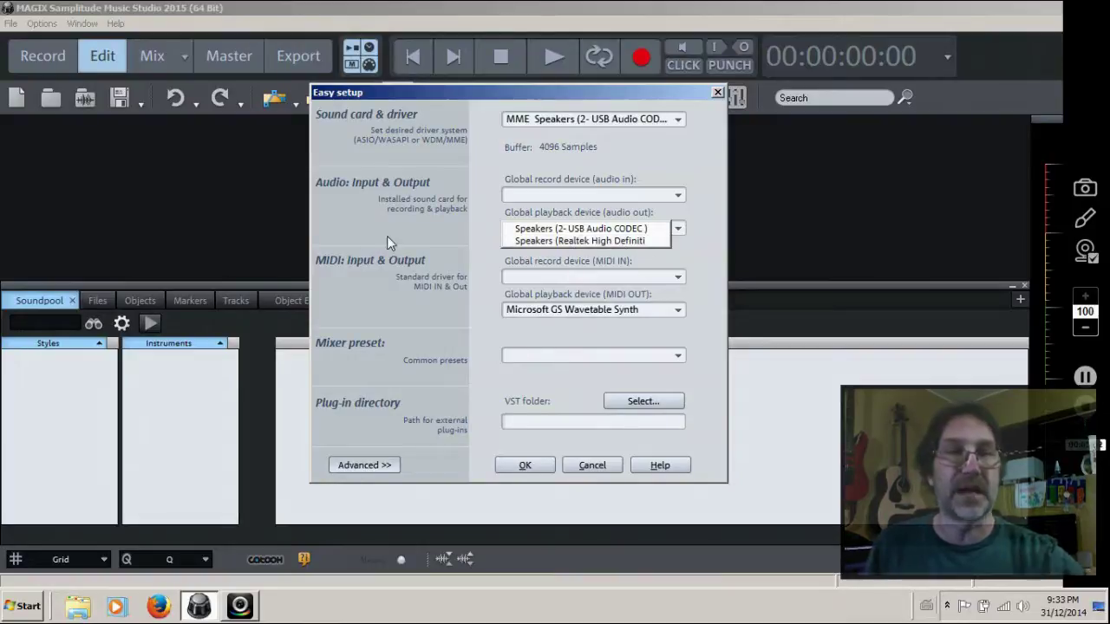
{"action": "left_click", "coordinate": [370, 215]}
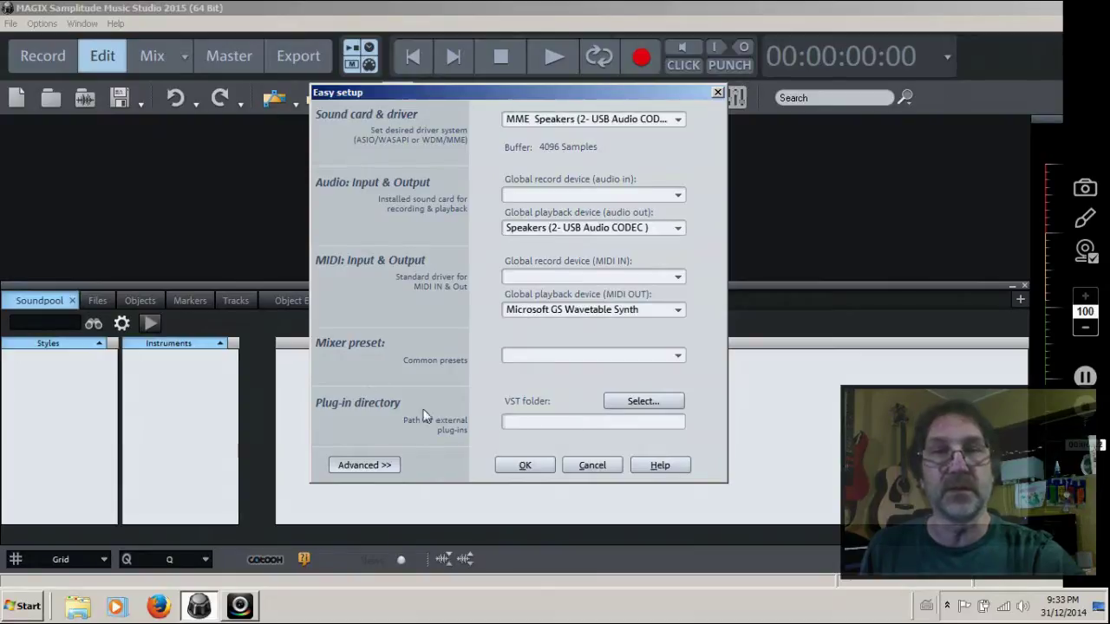
{"action": "left_click", "coordinate": [372, 465]}
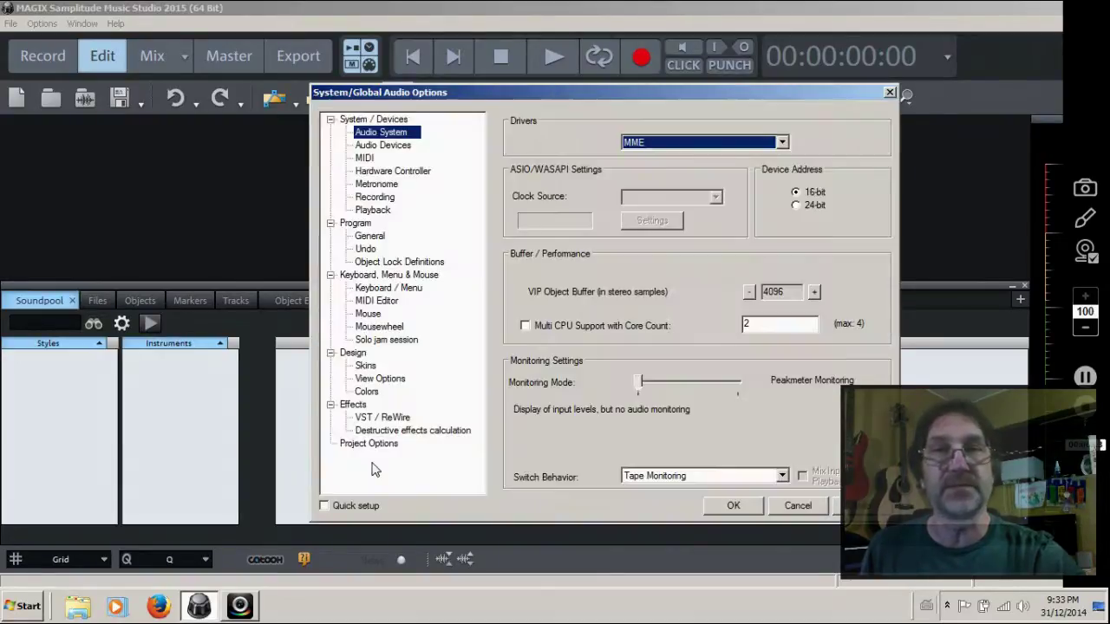
{"action": "left_click_drag", "start_coordinate": [558, 91], "coordinate": [487, 76]}
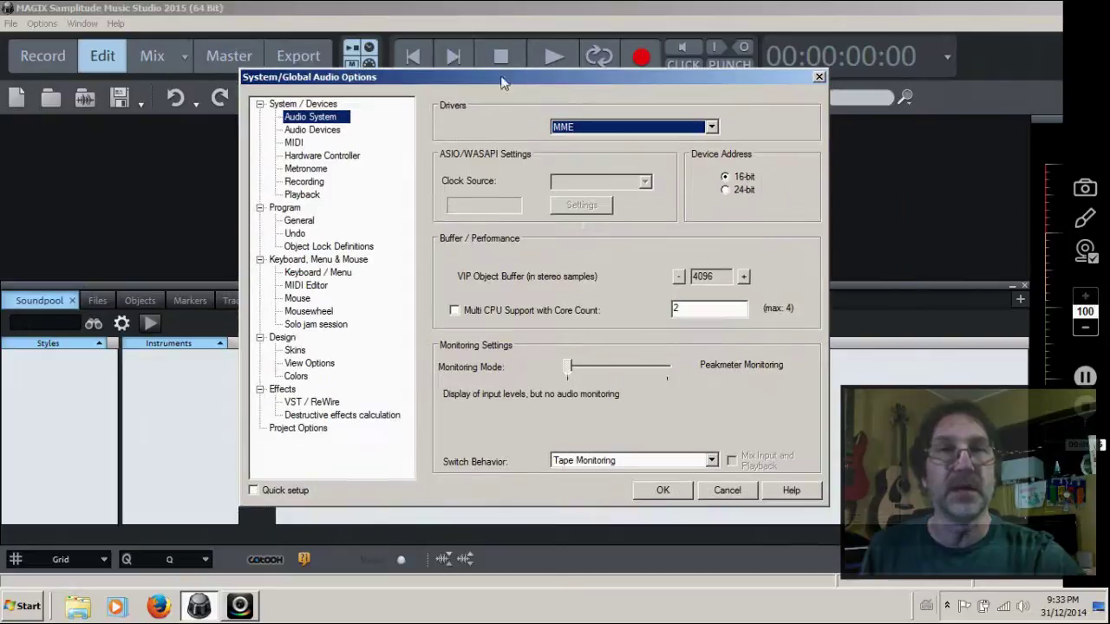
{"action": "left_click", "coordinate": [817, 76]}
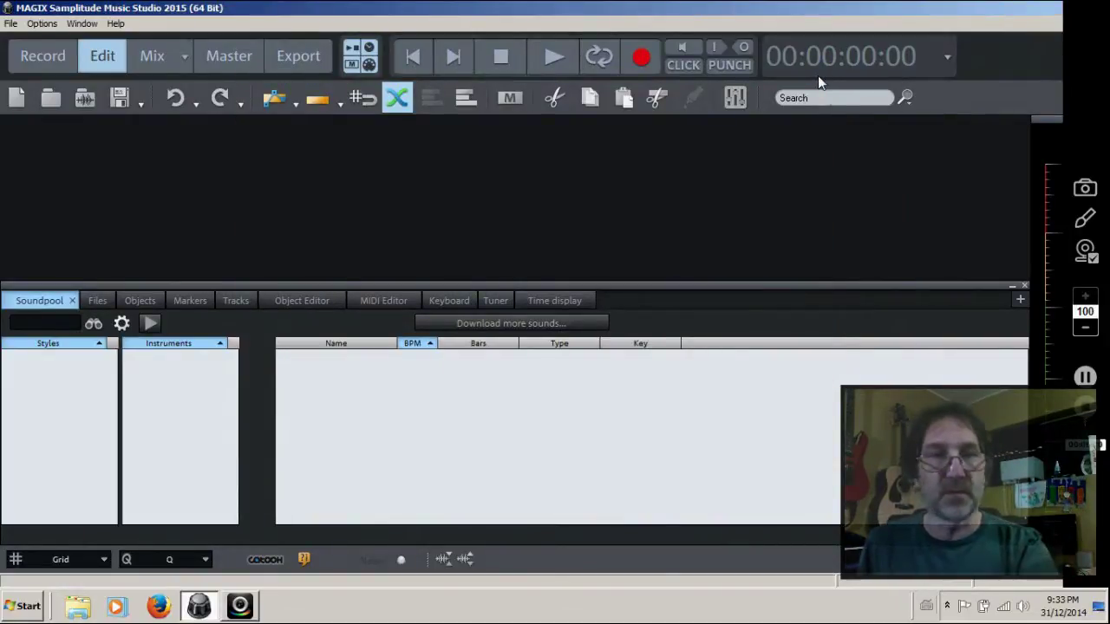
{"action": "key", "text": "y"}
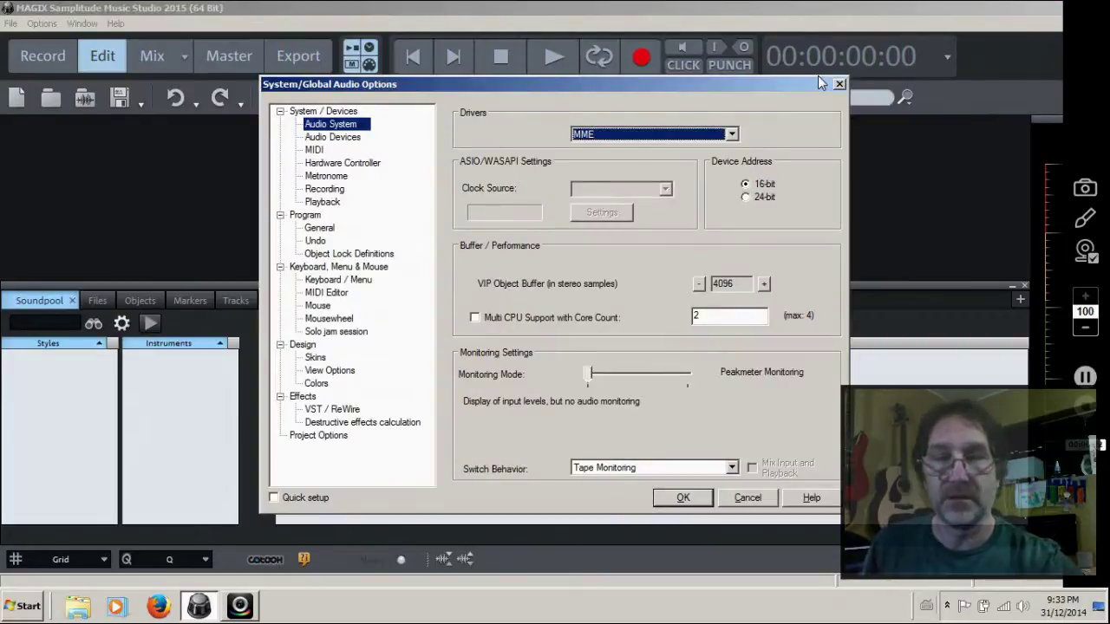
{"action": "left_click_drag", "start_coordinate": [668, 76], "coordinate": [593, 68]}
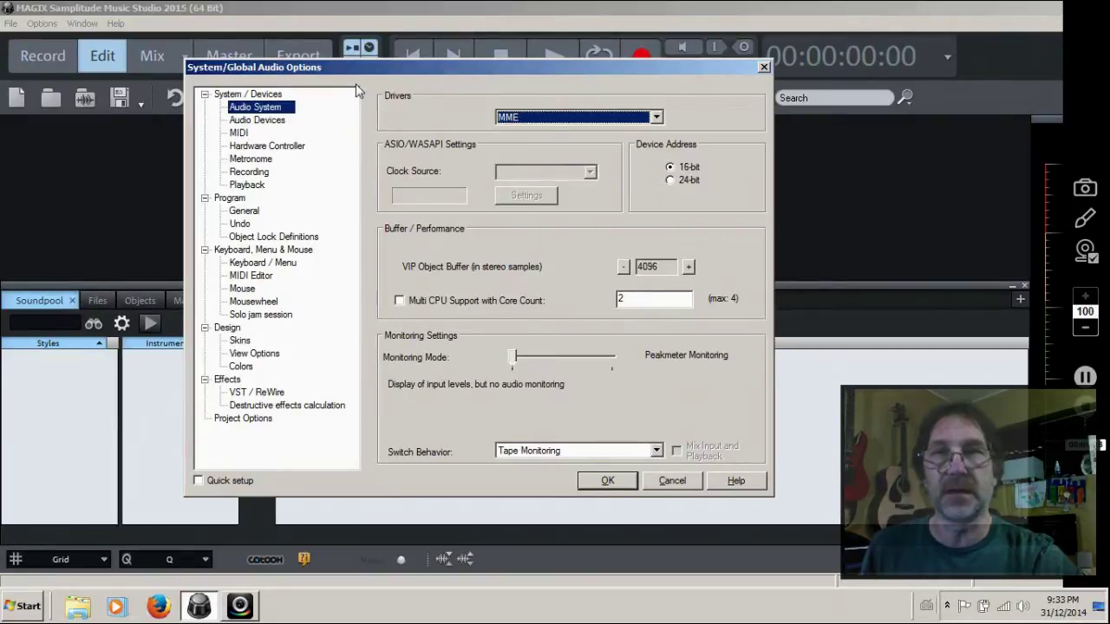
{"action": "left_click", "coordinate": [656, 117]}
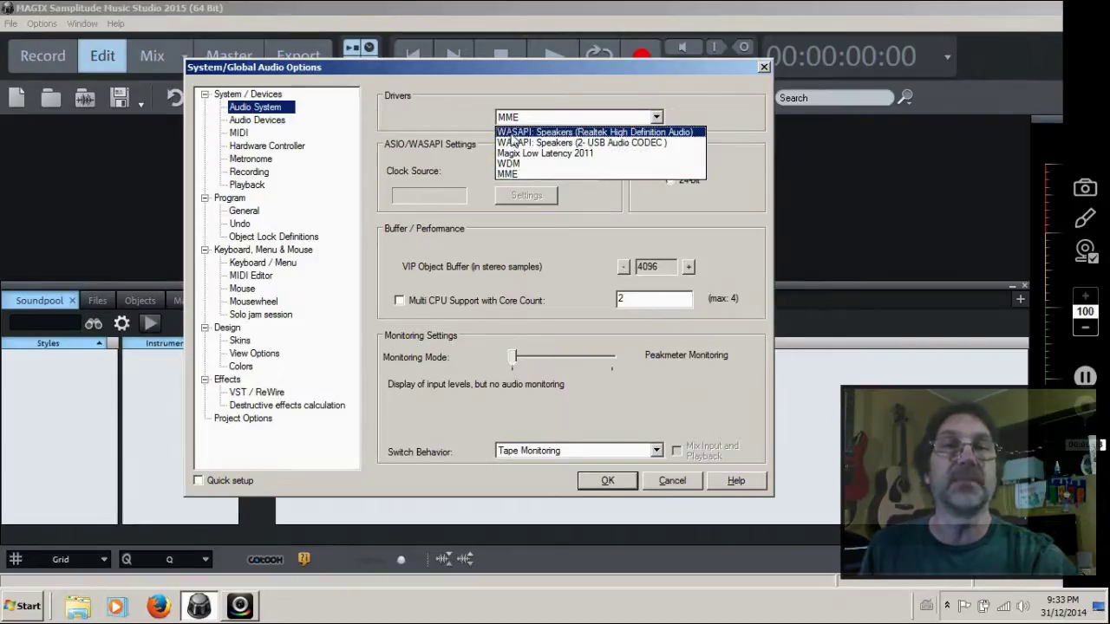
{"action": "left_click", "coordinate": [616, 231]}
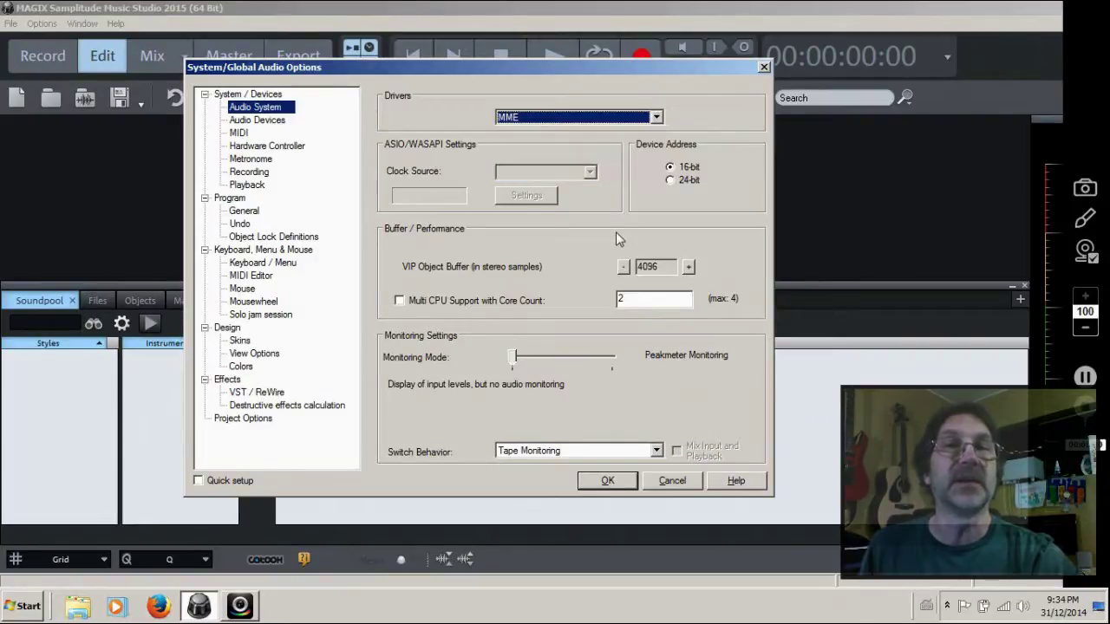
Step: In Audio Devices, uncheck Speakers (USB Audio CODEC) as a playback device
{"action": "left_click", "coordinate": [260, 120]}
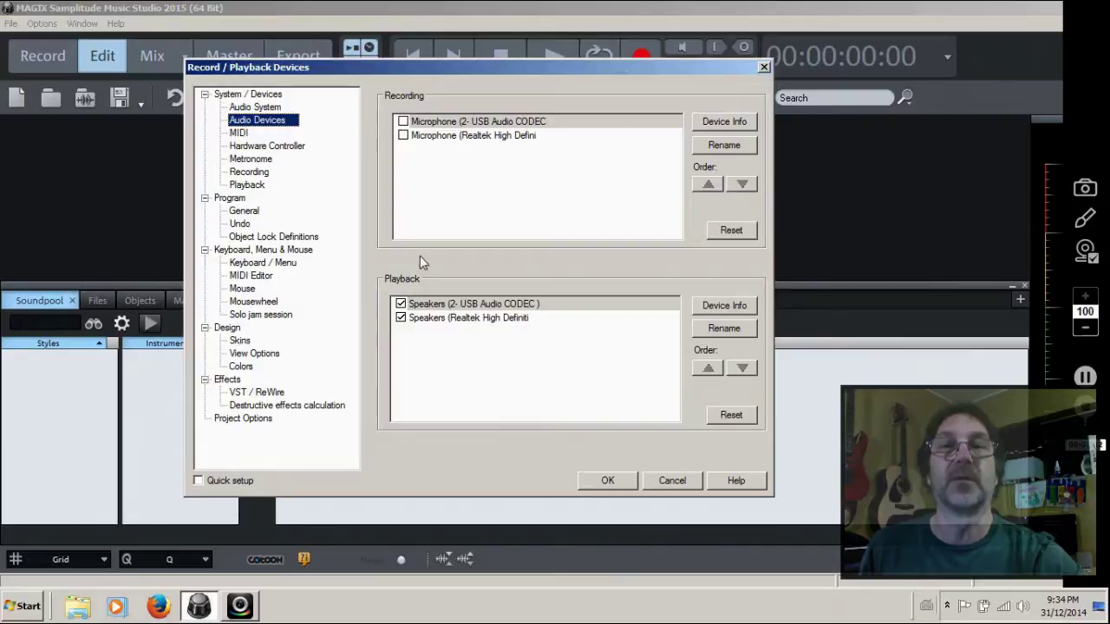
{"action": "left_click", "coordinate": [400, 304]}
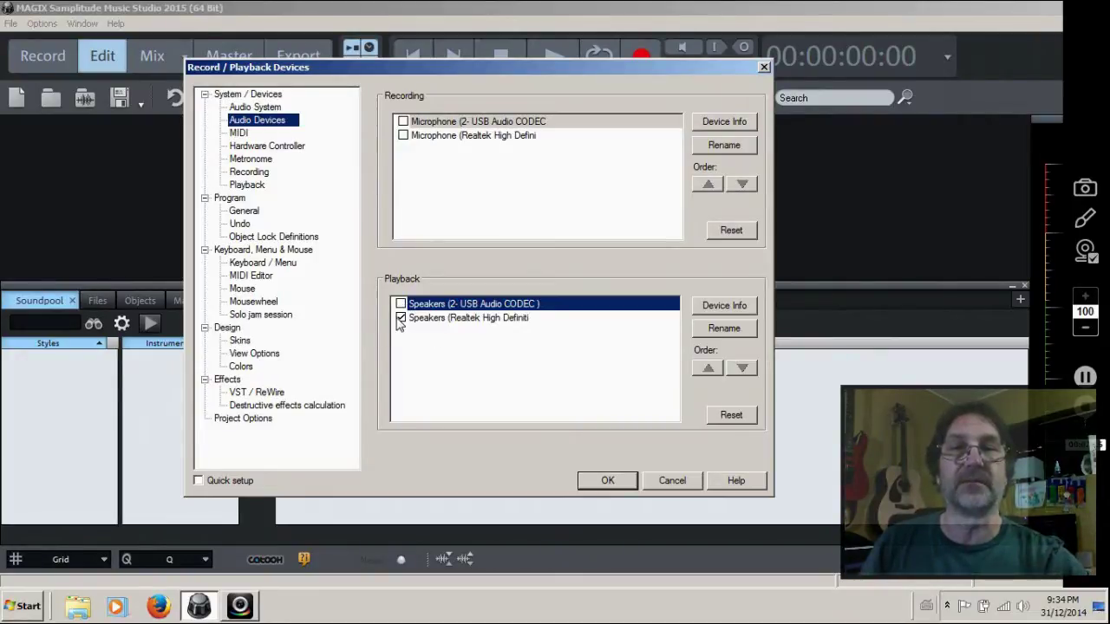
{"action": "left_click", "coordinate": [484, 365]}
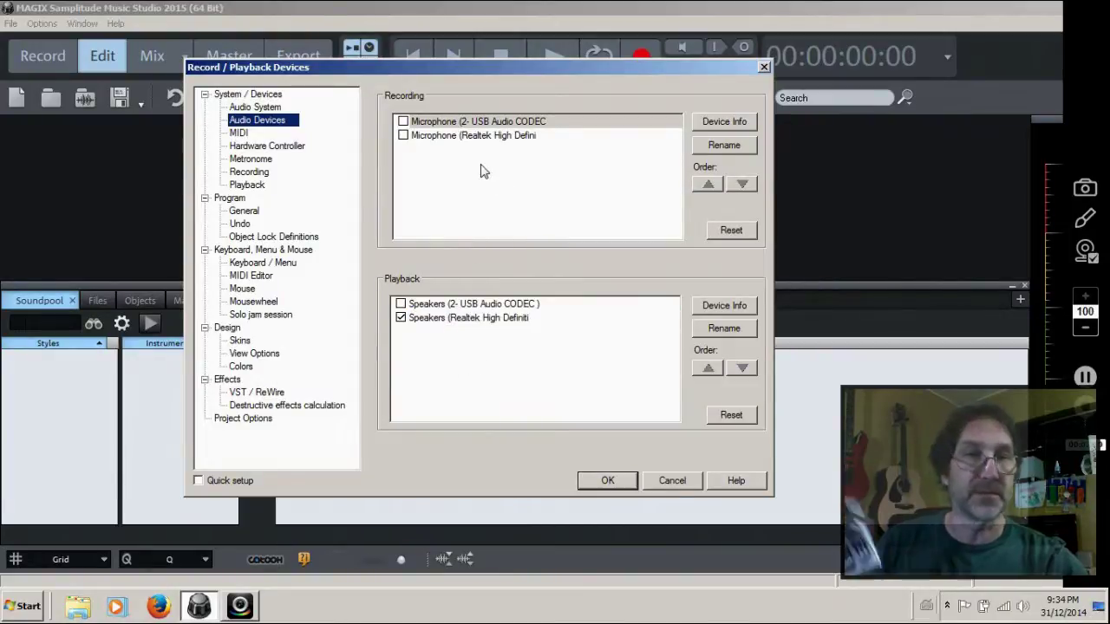
Step: Enable both the USB Audio CODEC and Realtek microphones for recording
{"action": "left_click", "coordinate": [402, 122]}
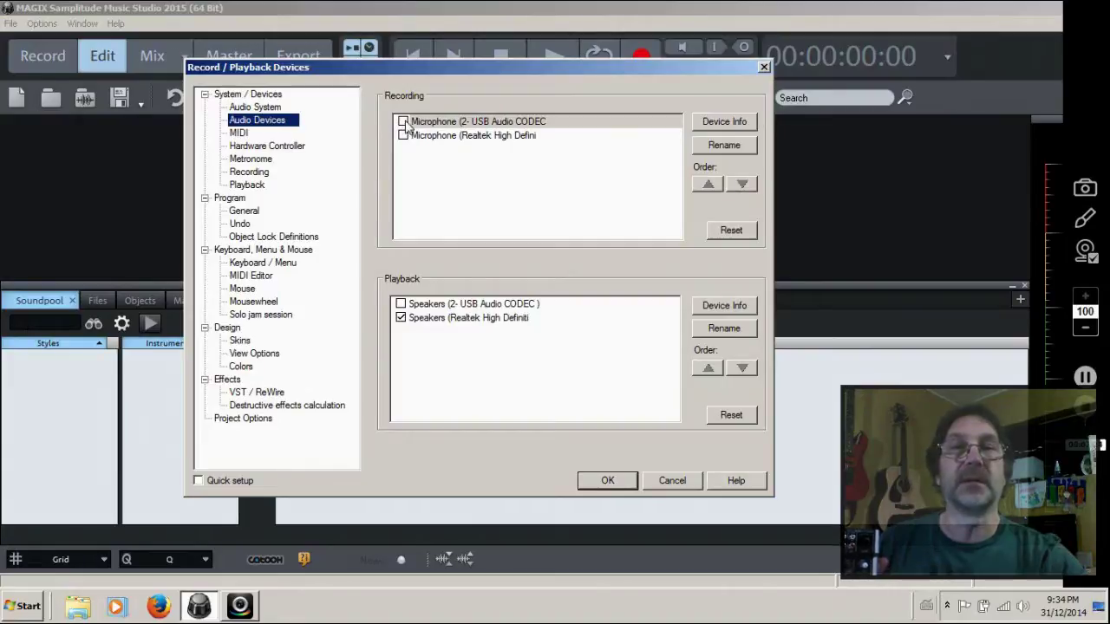
{"action": "left_click", "coordinate": [403, 136]}
{"action": "left_click", "coordinate": [403, 136]}
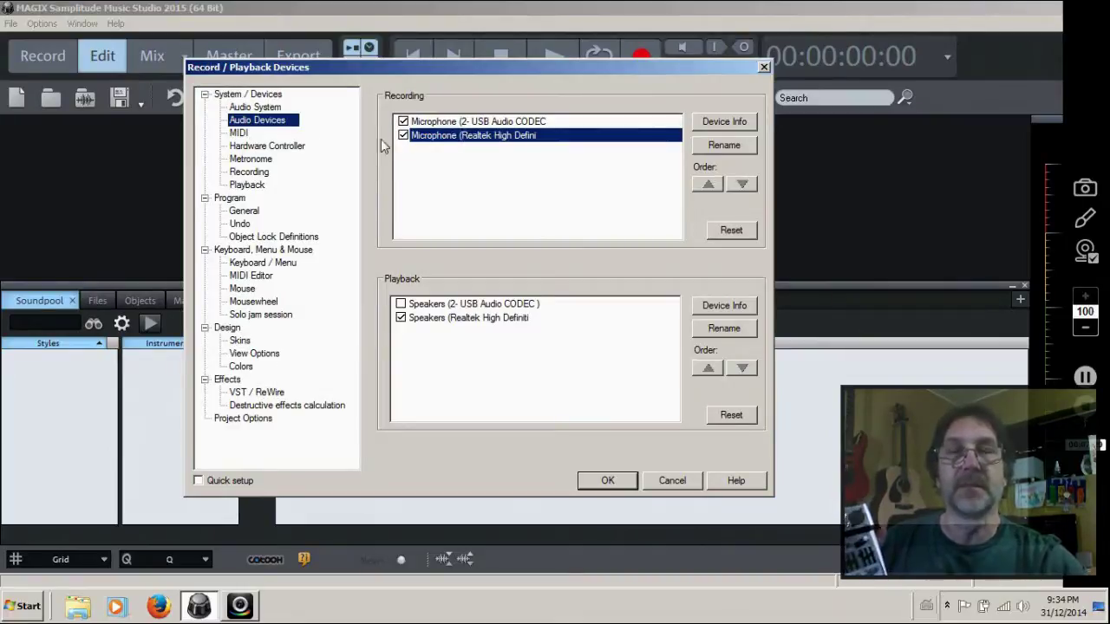
{"action": "left_click", "coordinate": [241, 133]}
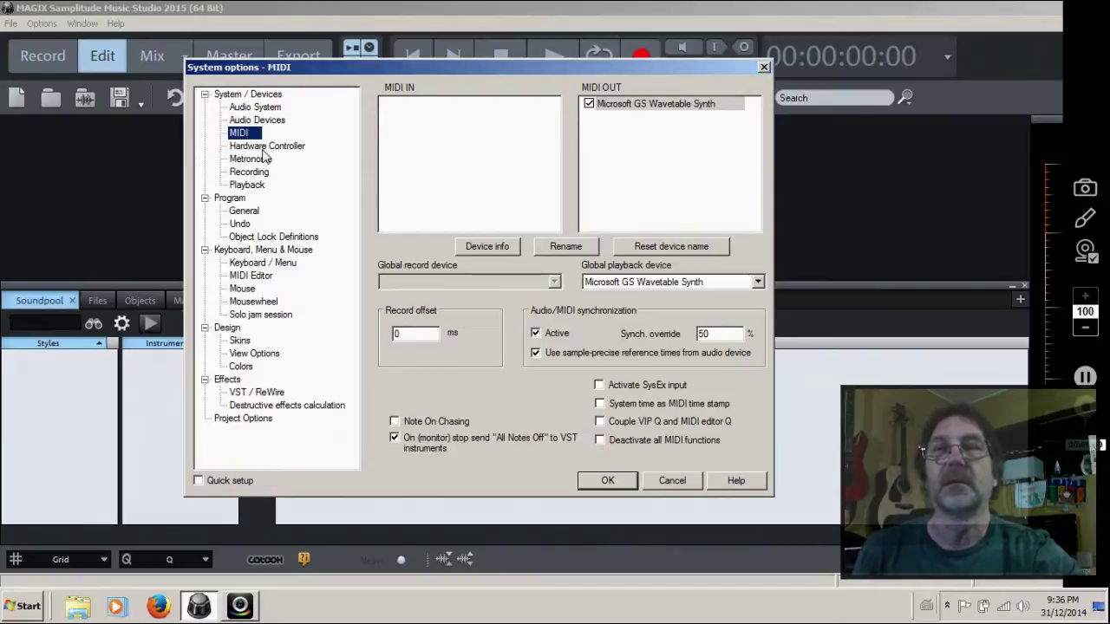
Step: Move from the MIDI page to the Hardware Controller settings page
{"action": "left_click", "coordinate": [266, 146]}
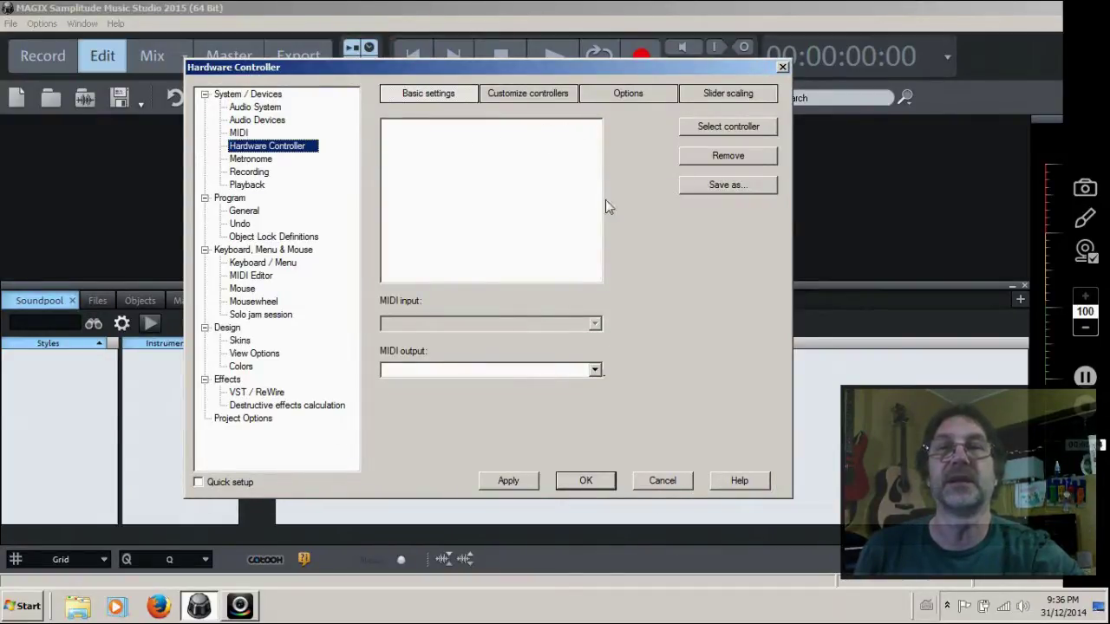
Step: Show the Metronome page under System / Devices
{"action": "left_click", "coordinate": [249, 161]}
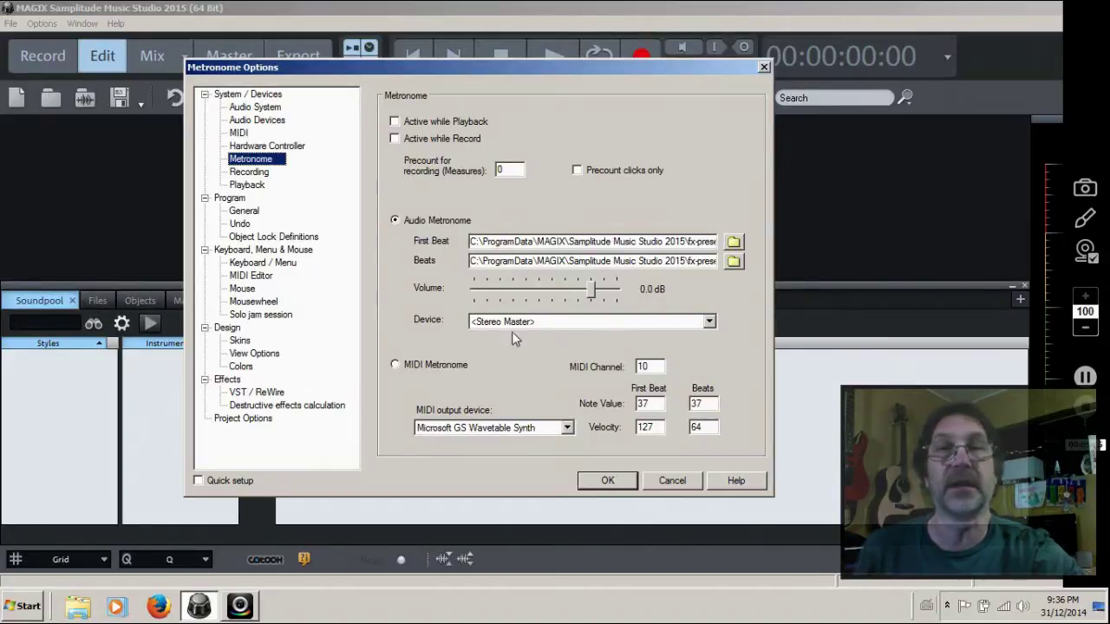
Step: Set the Audio Metronome Device to Speakers (Realtek High Definition) instead of Stereo Master
{"action": "left_click", "coordinate": [709, 323]}
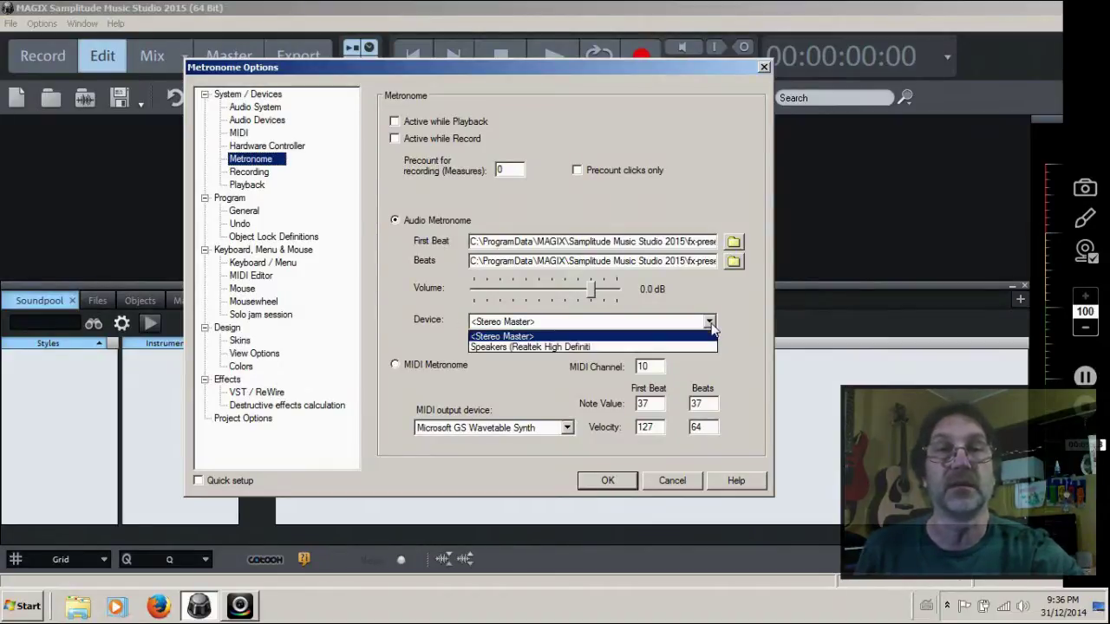
{"action": "left_click", "coordinate": [735, 323]}
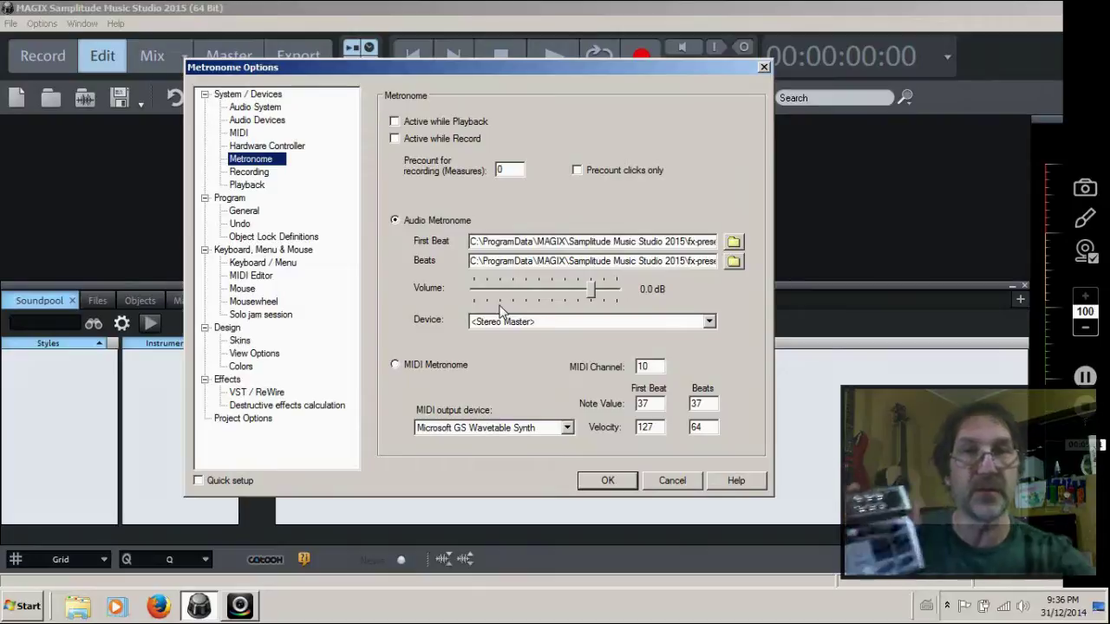
{"action": "left_click", "coordinate": [710, 323]}
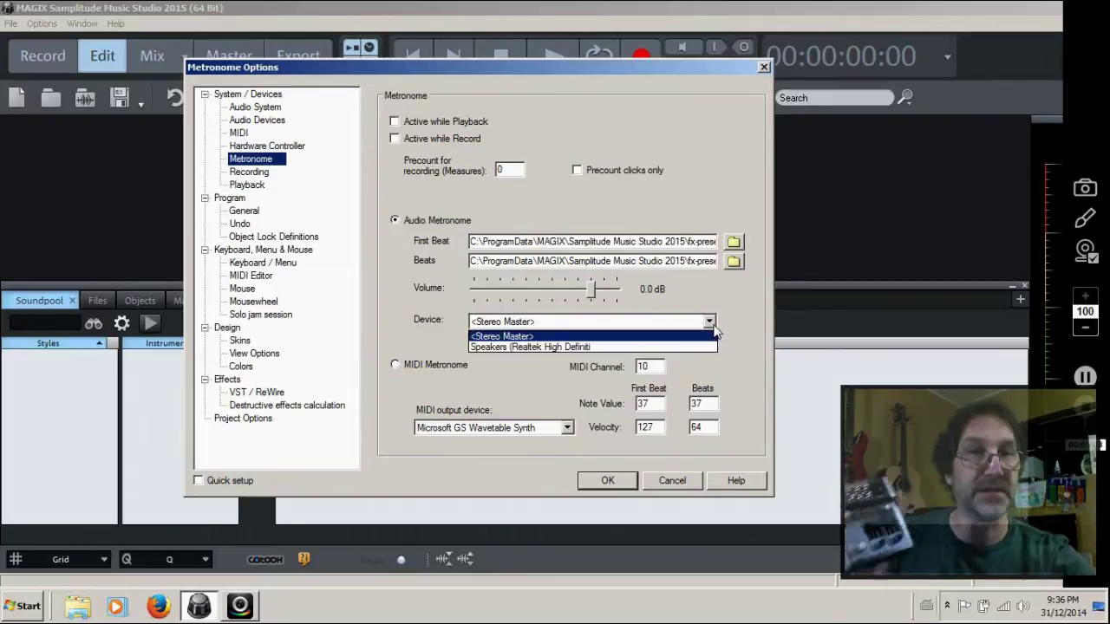
{"action": "left_click", "coordinate": [546, 347]}
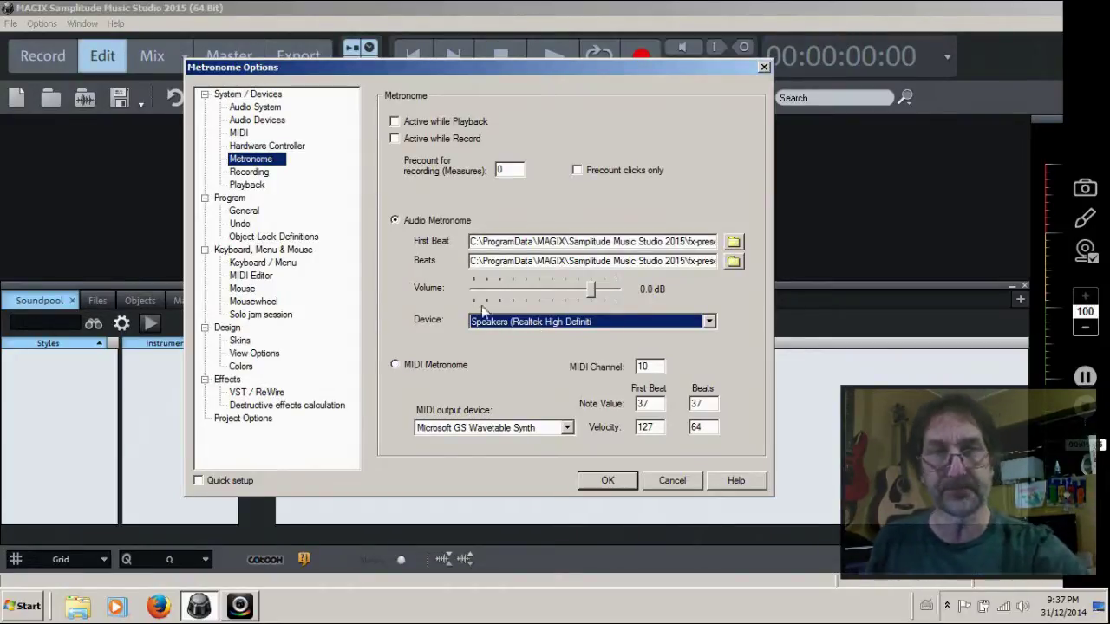
{"action": "left_click", "coordinate": [406, 321]}
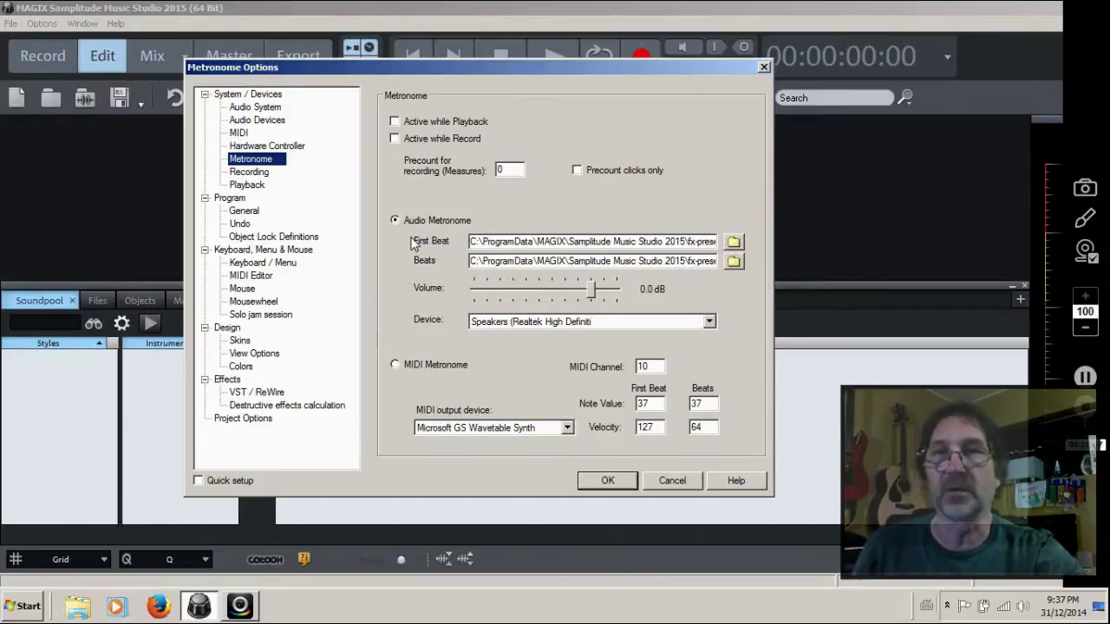
Step: Set the recording format to 24-bit on the Recording page, then view the Playback page
{"action": "left_click", "coordinate": [248, 174]}
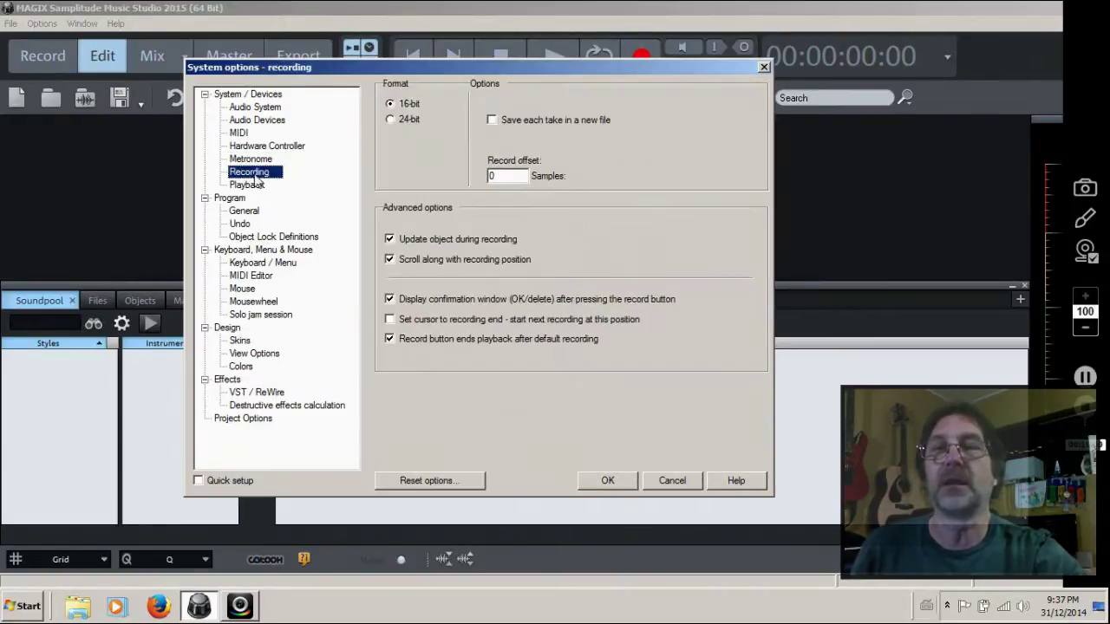
{"action": "left_click", "coordinate": [391, 120]}
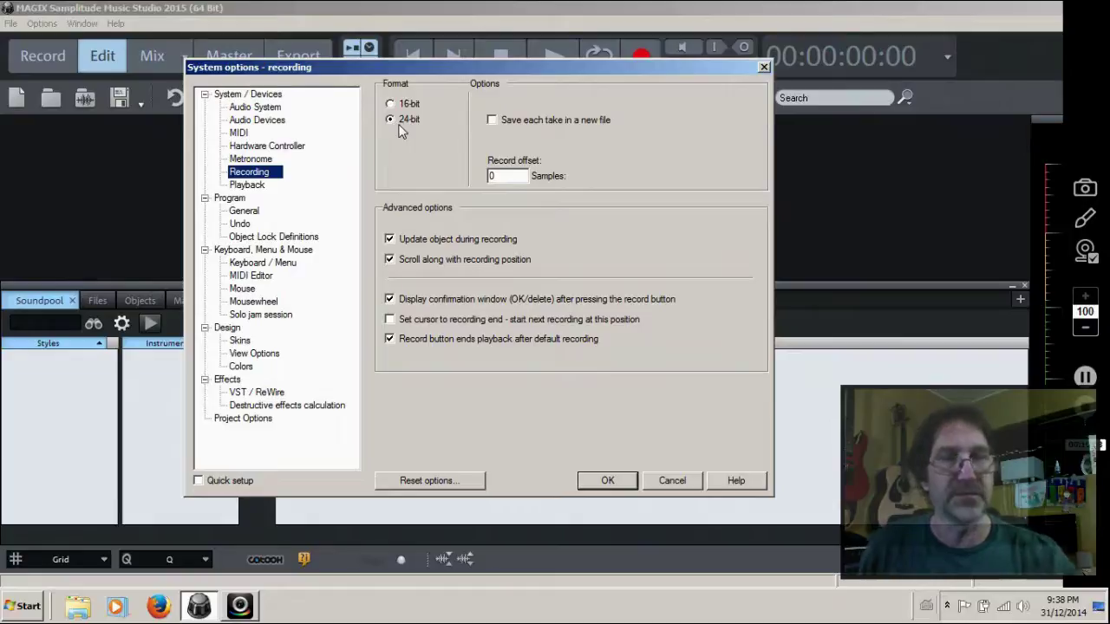
{"action": "left_click", "coordinate": [247, 185]}
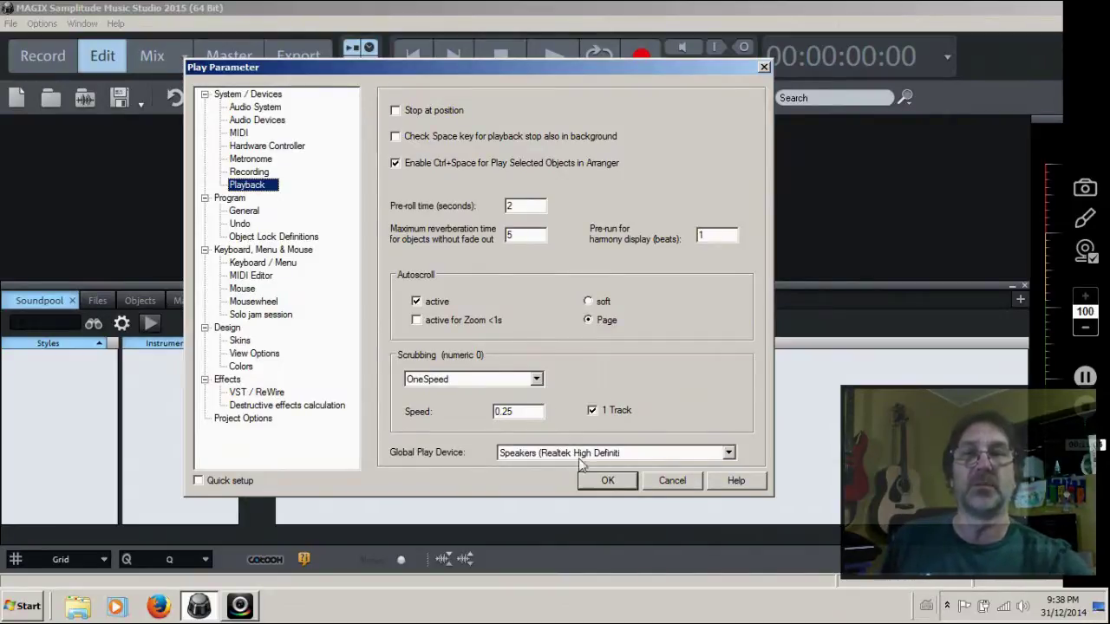
{"action": "left_click", "coordinate": [731, 454]}
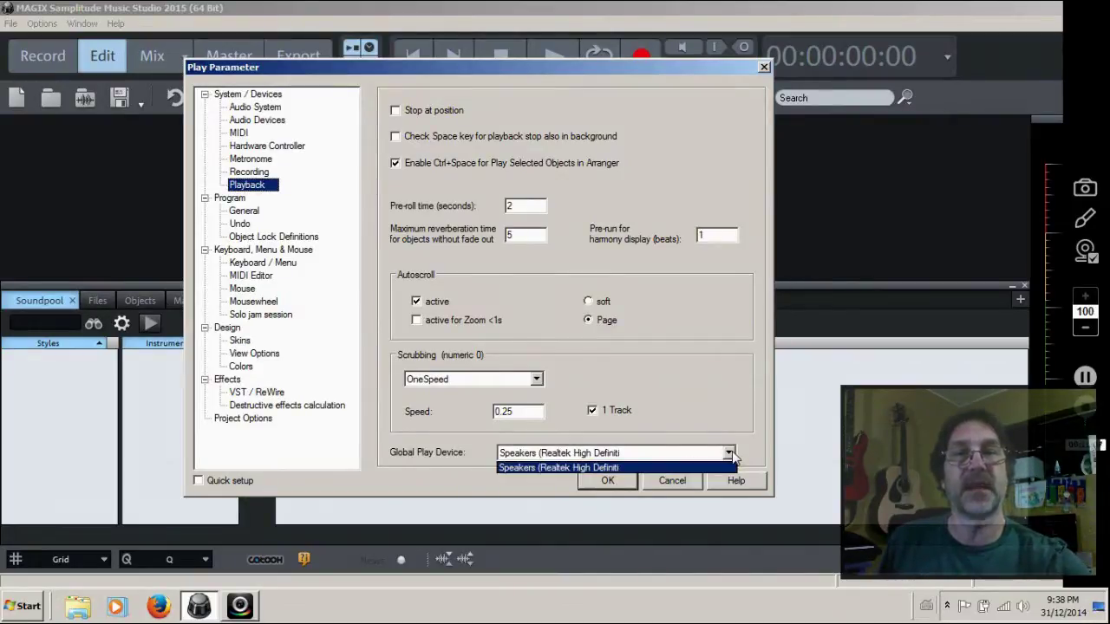
{"action": "left_click", "coordinate": [731, 454]}
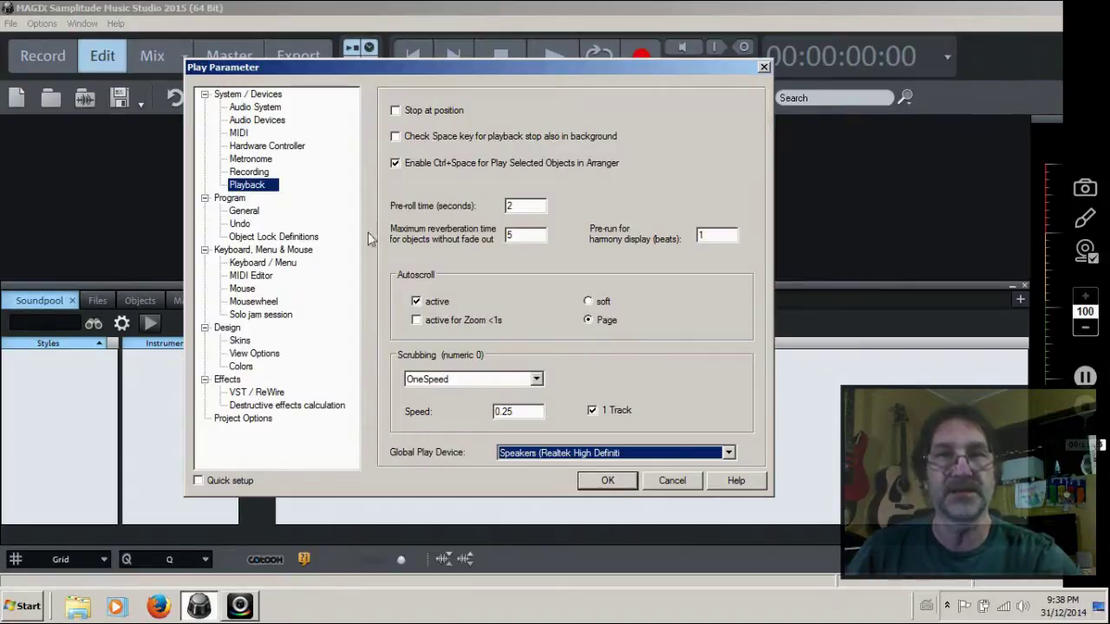
Step: Show the Program > General settings page
{"action": "left_click", "coordinate": [253, 214]}
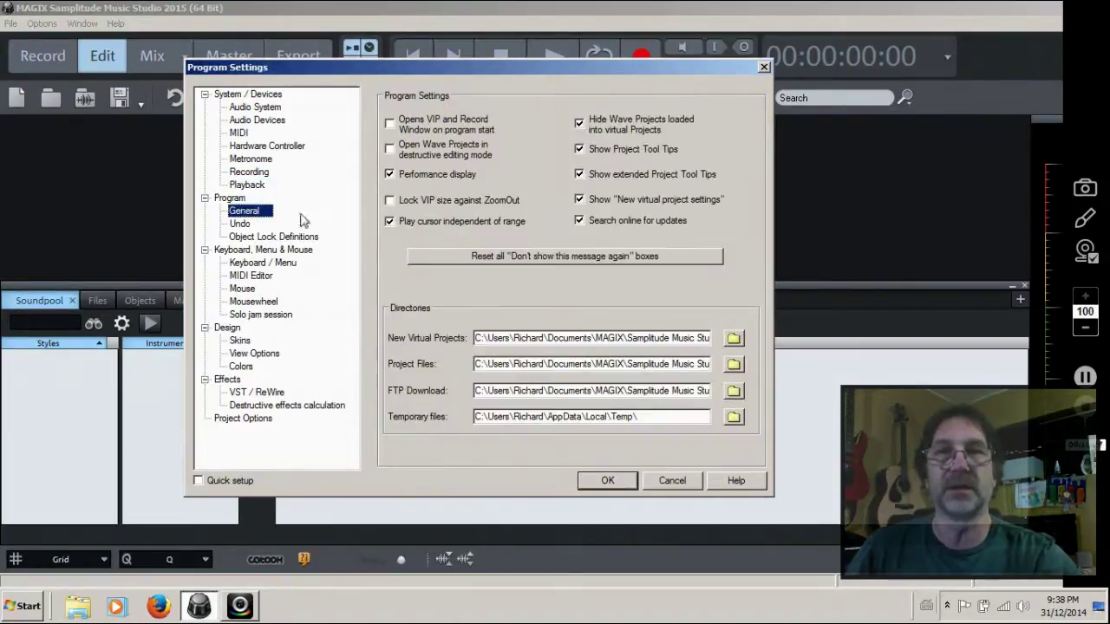